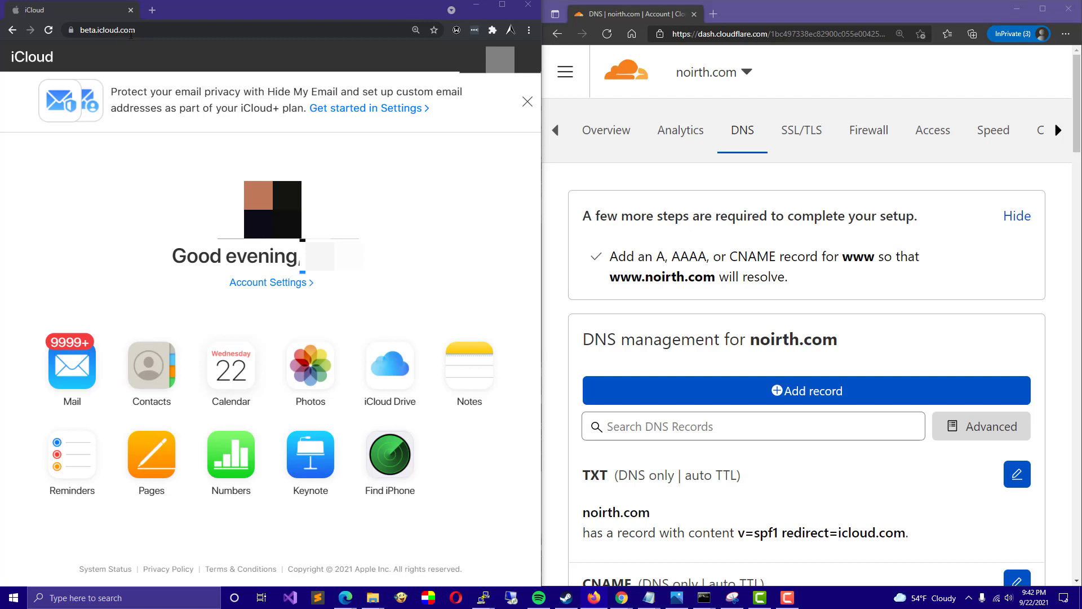
Step: Go to iCloud Settings from the banner and scroll down to the Custom Email Domain section
left_click(340, 112)
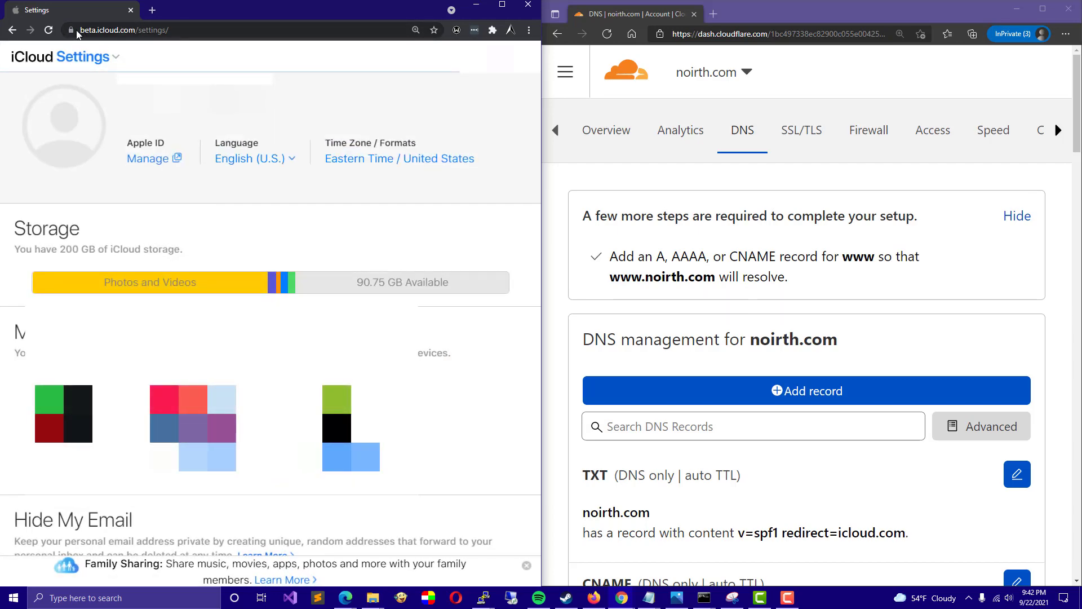
scroll(280, 186, "down", 8)
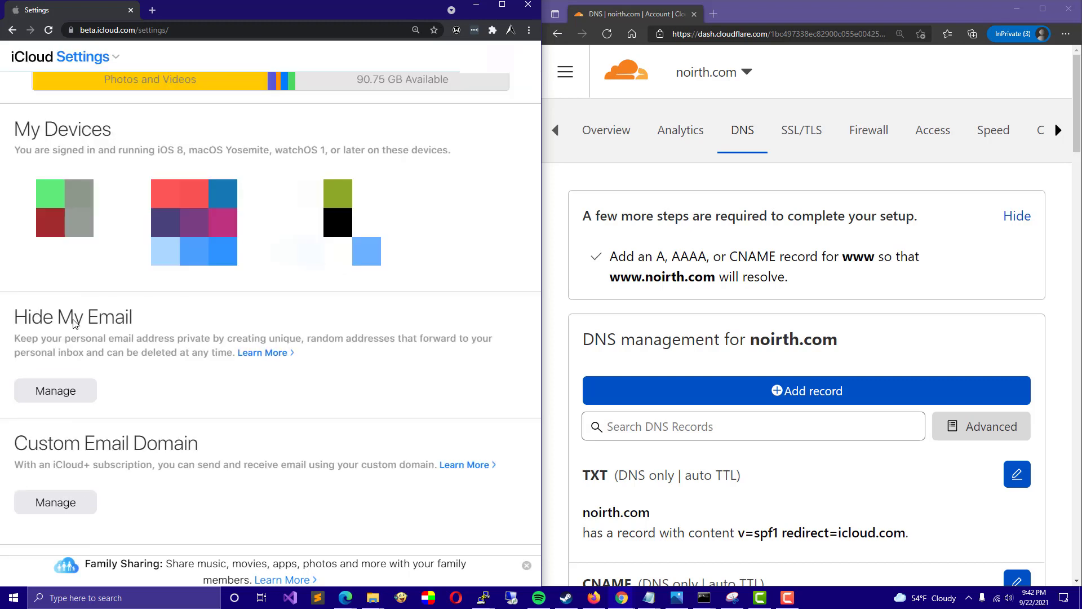
scroll(152, 389, "down", 1)
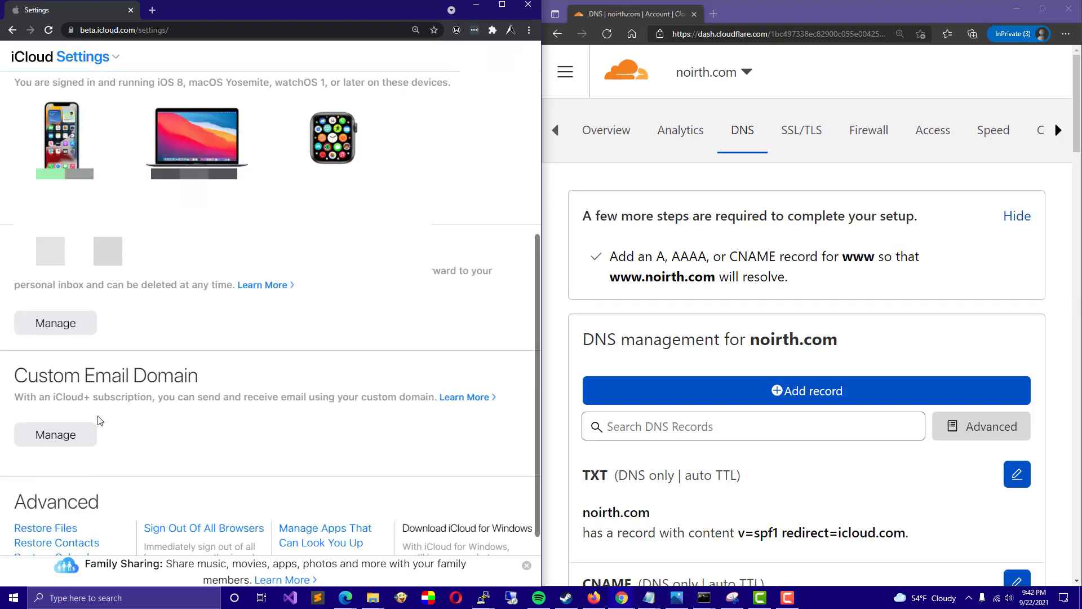
Step: Open Custom Email Domain management and begin adding a domain you own
left_click(60, 441)
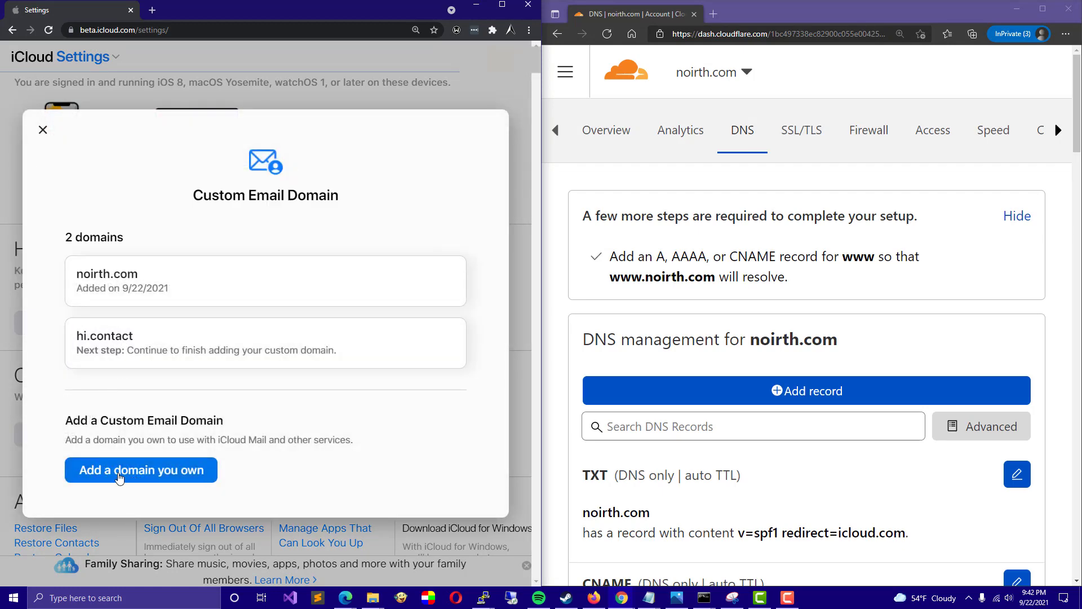
left_click(149, 473)
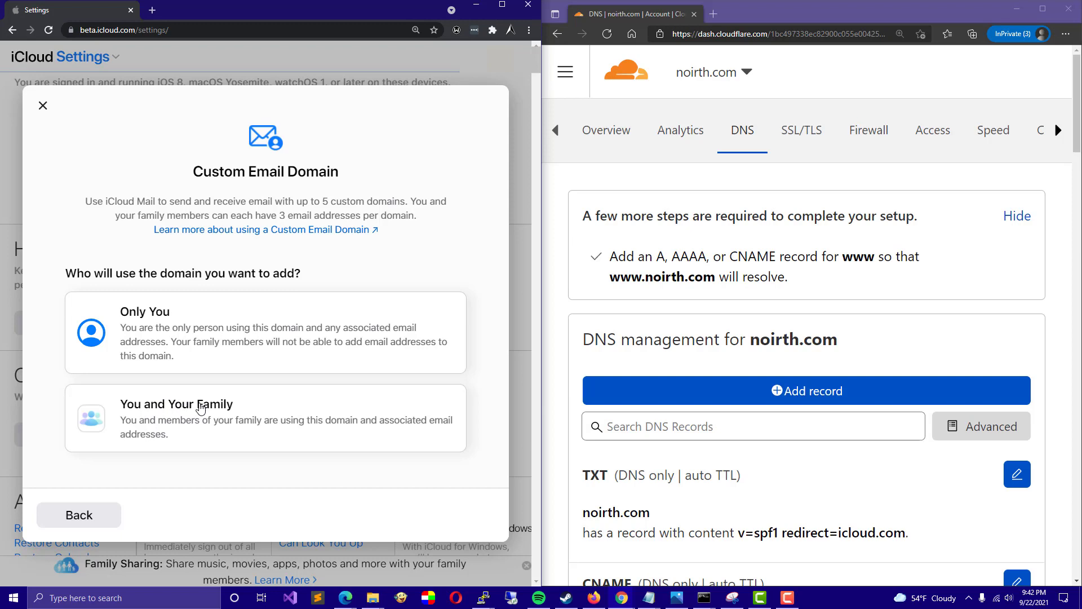
Step: Choose Only You and enter high.contact as the new custom email domain
left_click(151, 331)
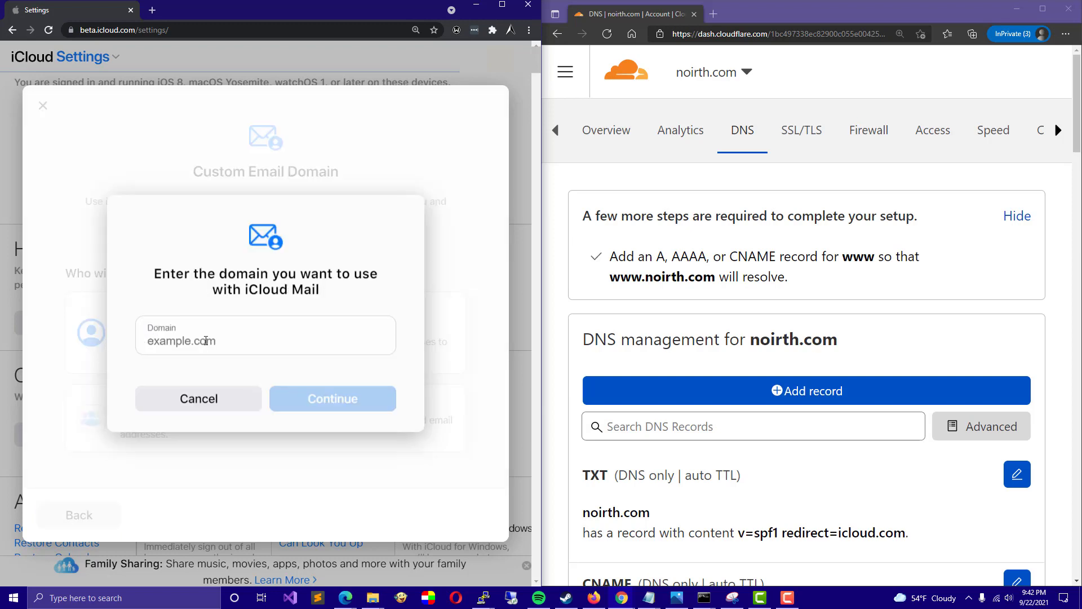
left_click(206, 341)
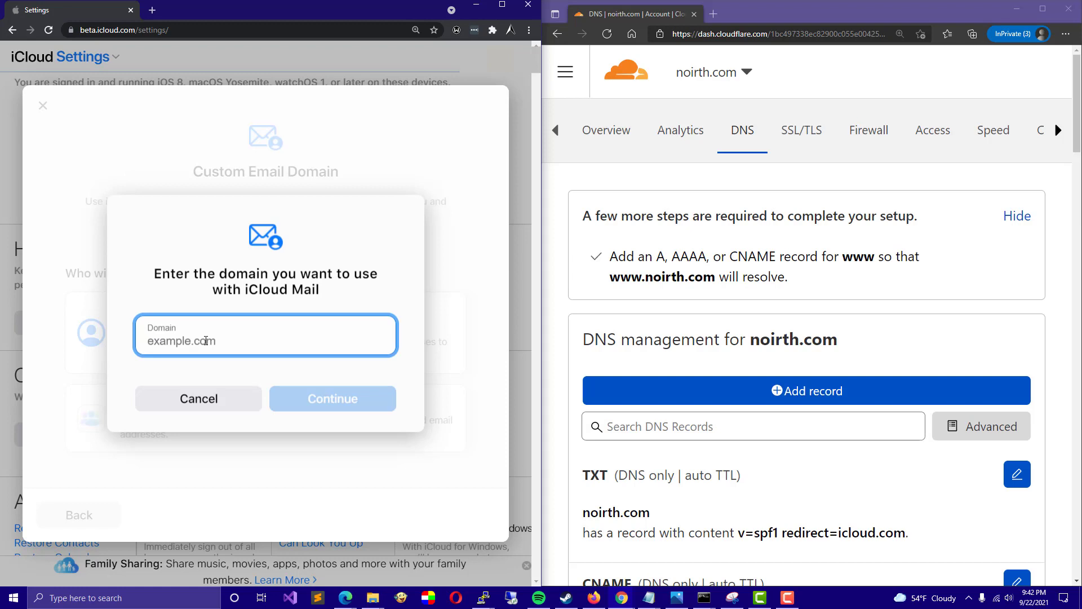
type("high.contact")
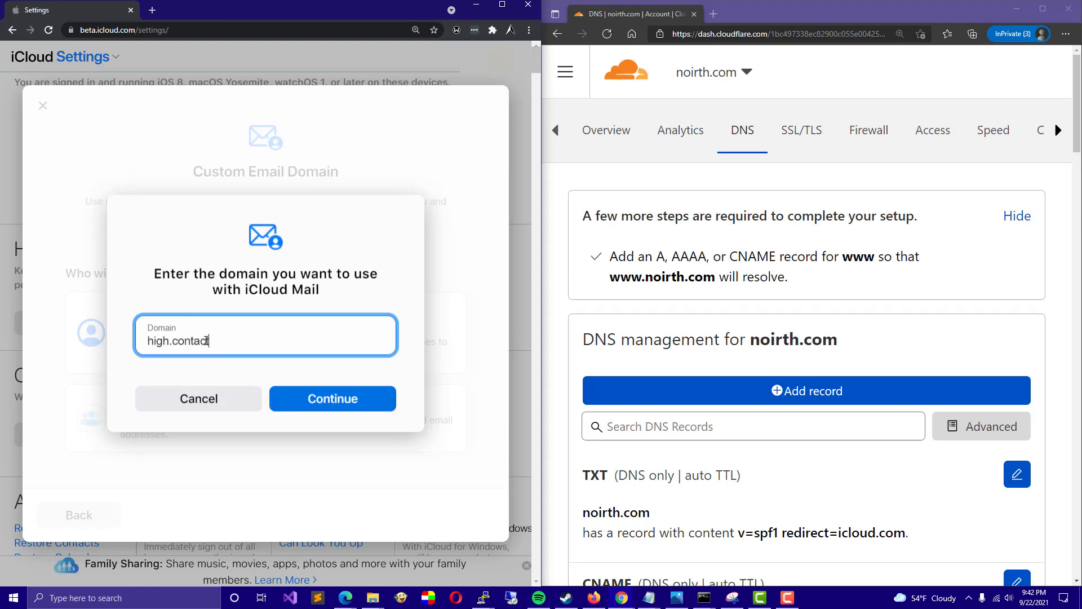
left_click(319, 406)
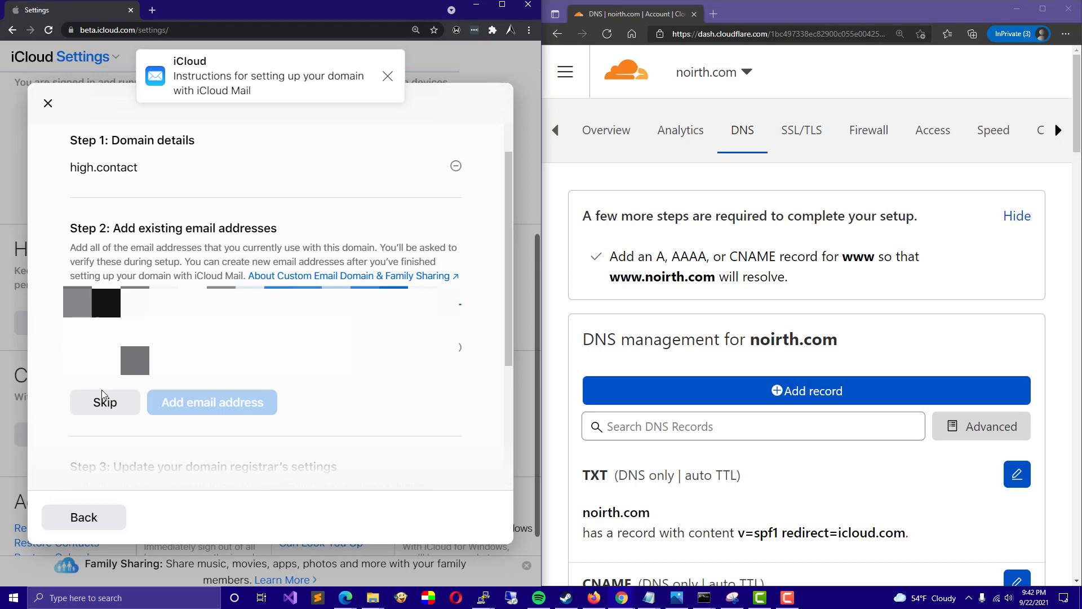
Step: Skip adding existing addresses and view the DNS records iCloud requires for high.contact
left_click(99, 405)
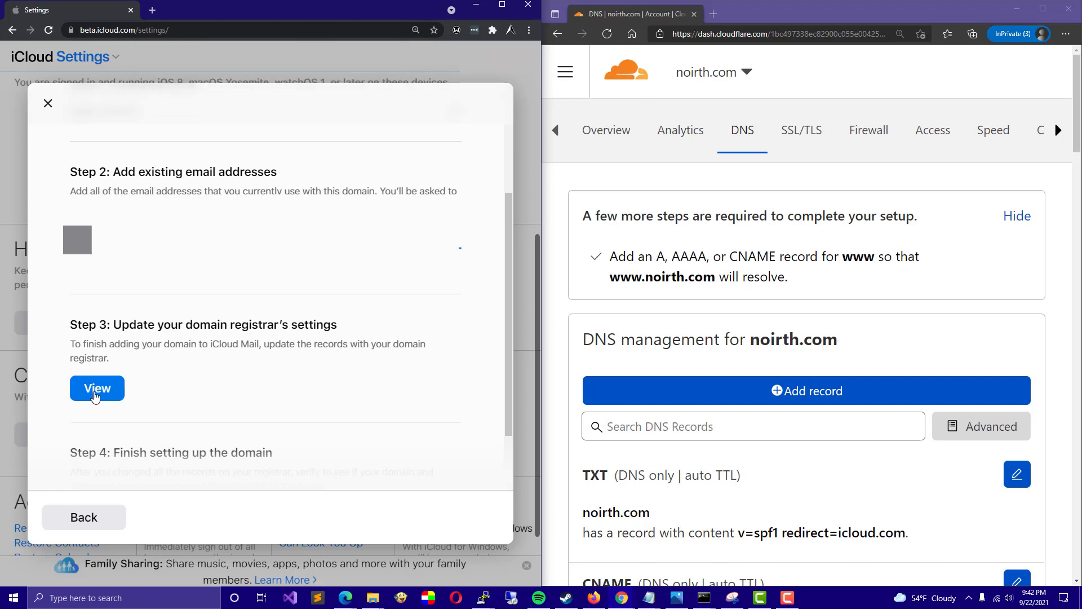
left_click(97, 392)
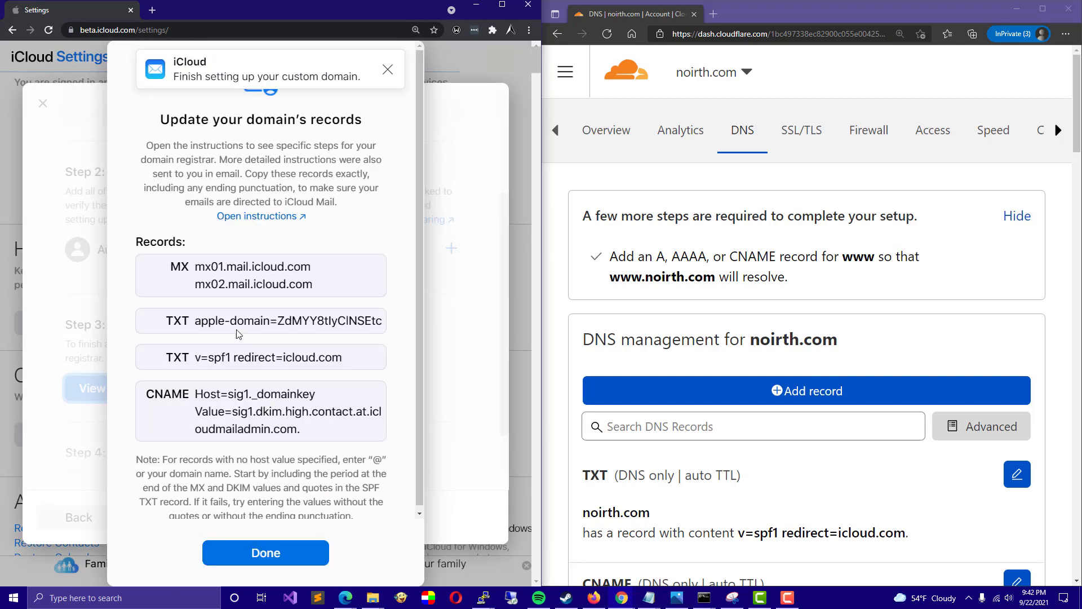
scroll(193, 281, "down", 1)
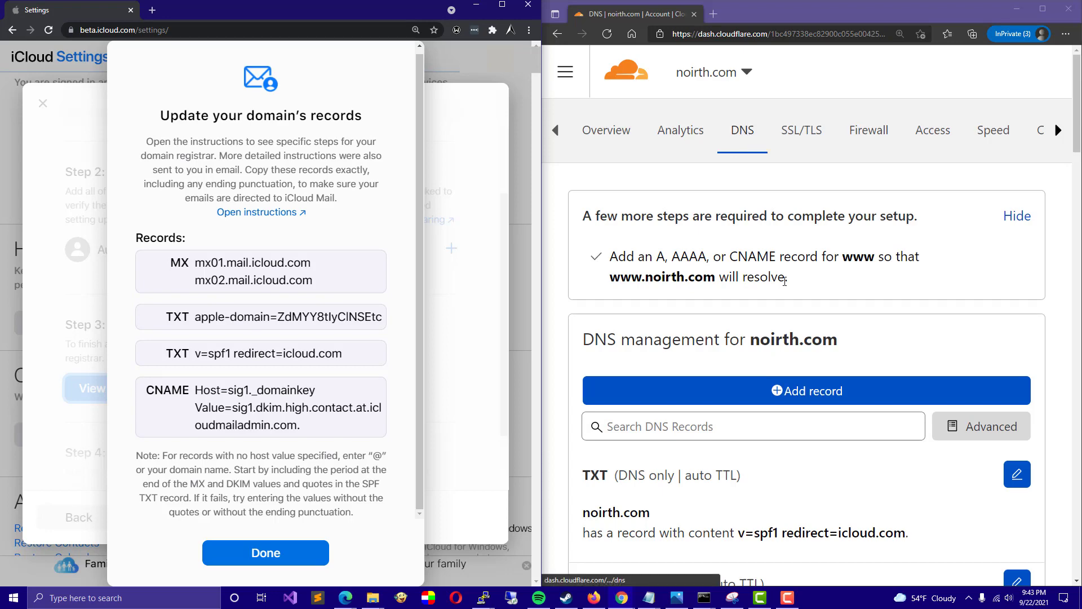
Step: Start a Cloudflare MX record for noirth.com with name @
left_click(798, 393)
scroll(721, 396, "down", 3)
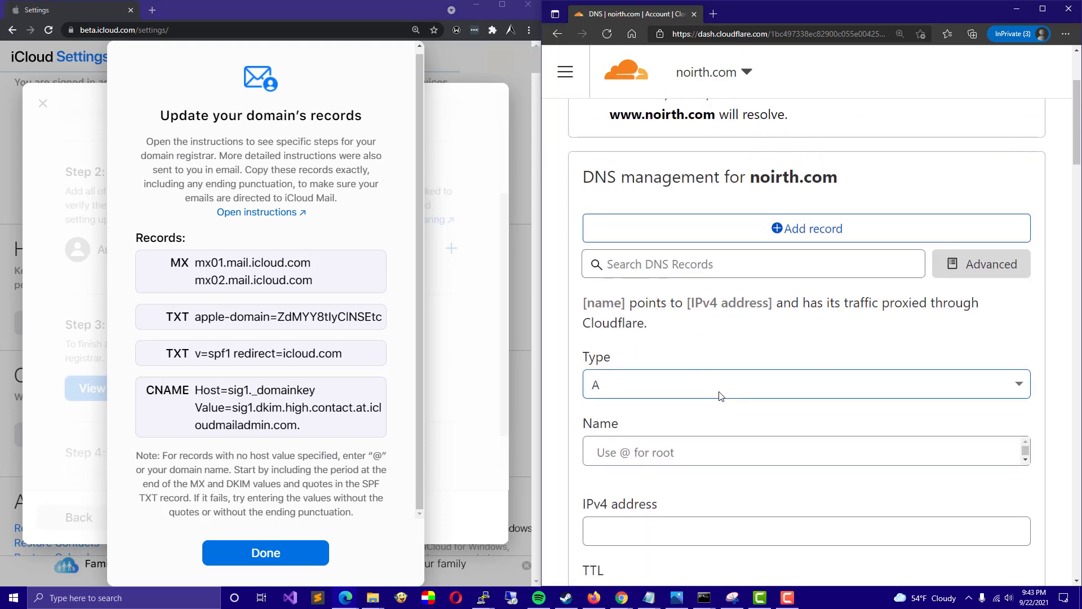
left_click(647, 389)
type("m")
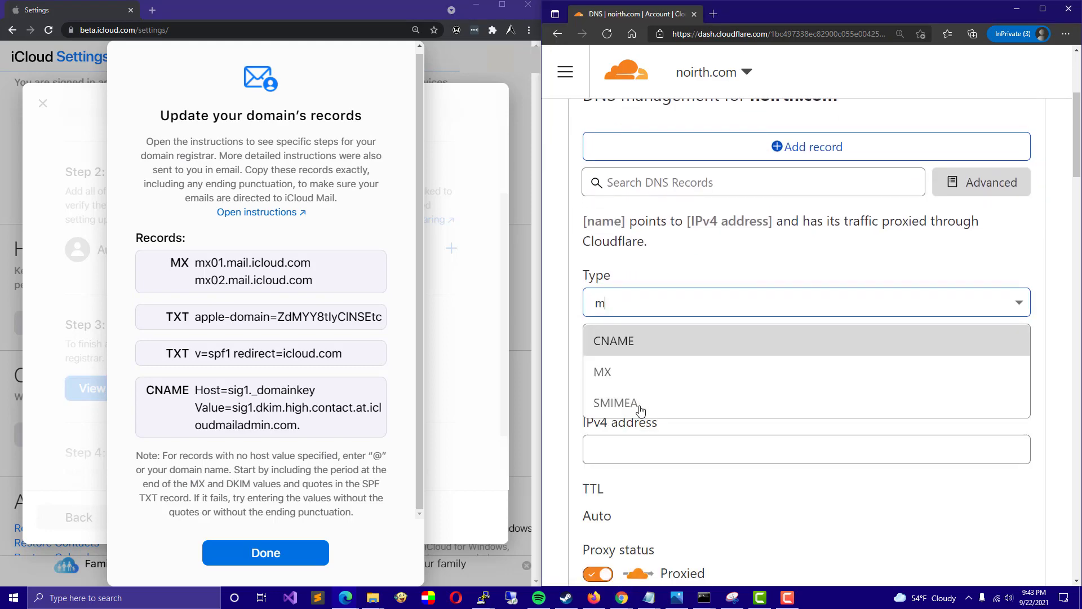
type("x")
left_click(619, 346)
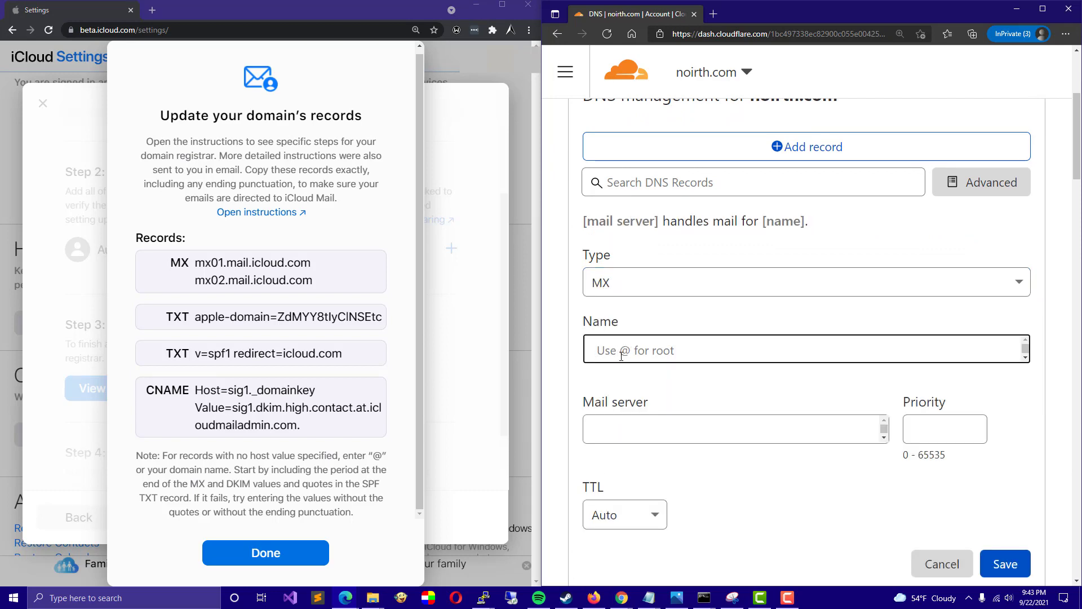
type("@")
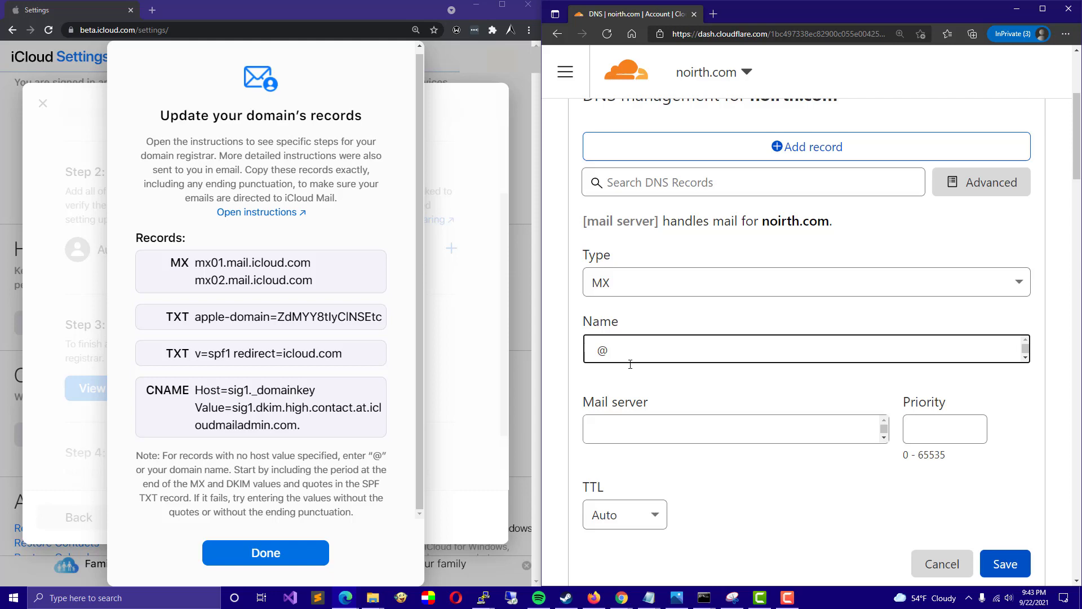
left_click(632, 423)
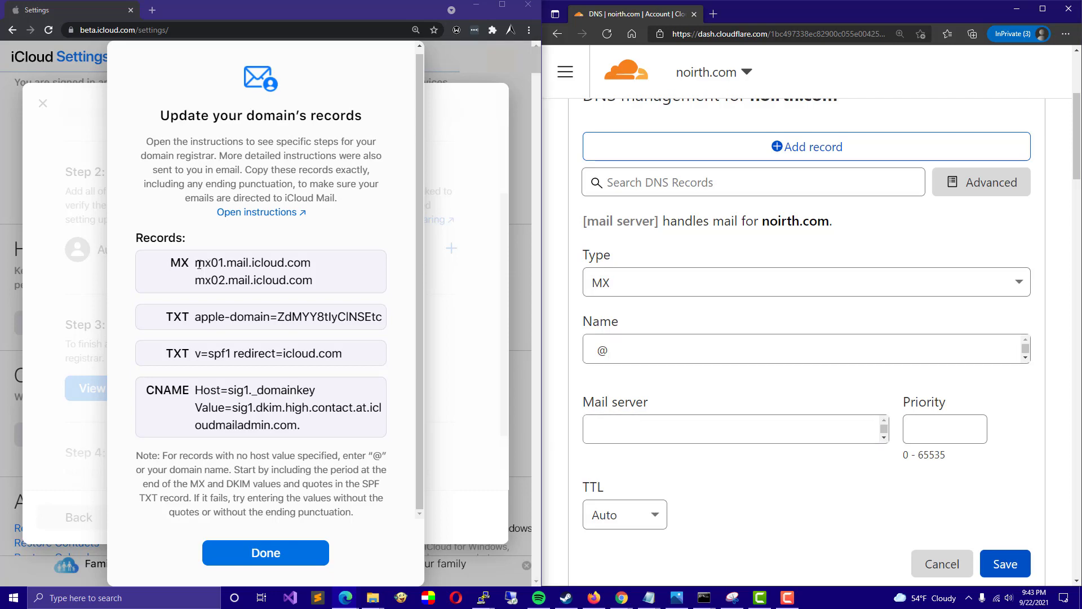
Step: Copy the iCloud MX host names, including mx01.mail.icloud.com, toward the mail server field
double_click(235, 266)
left_click(611, 426)
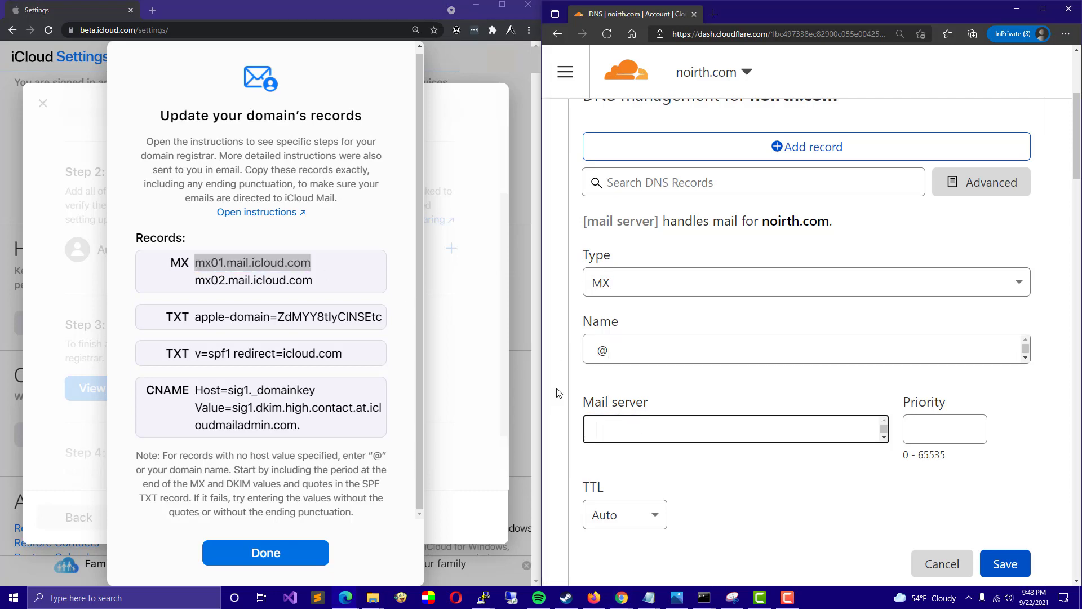
double_click(270, 280)
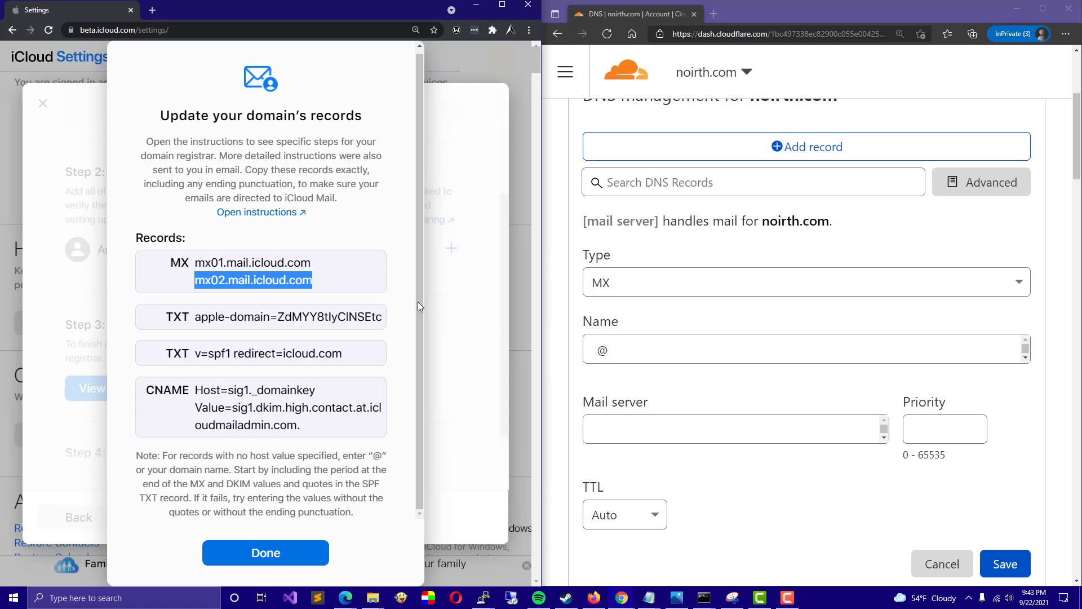
left_click(630, 431)
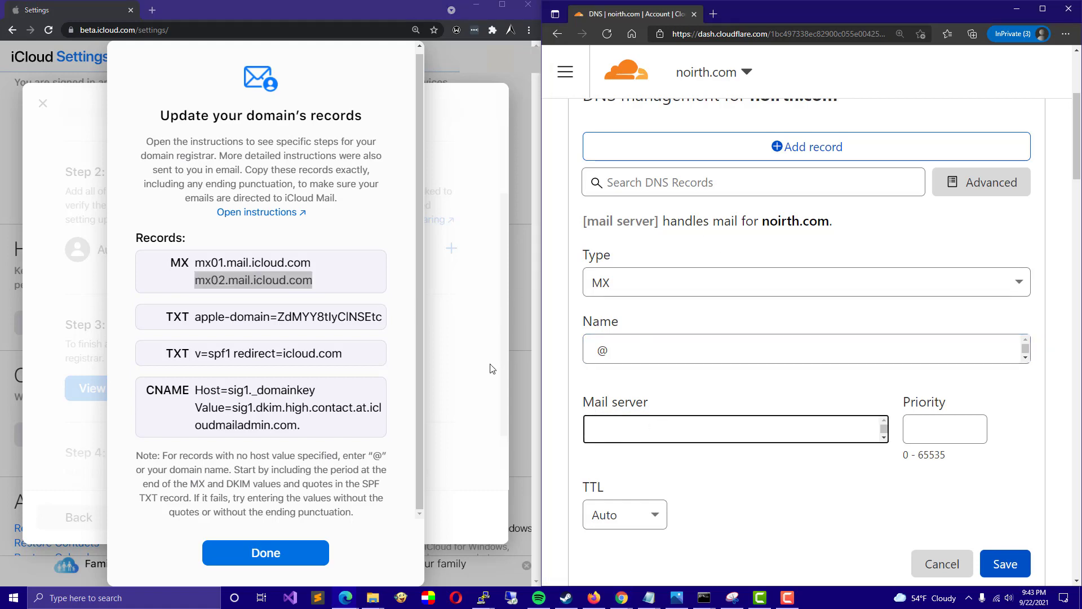
double_click(258, 264)
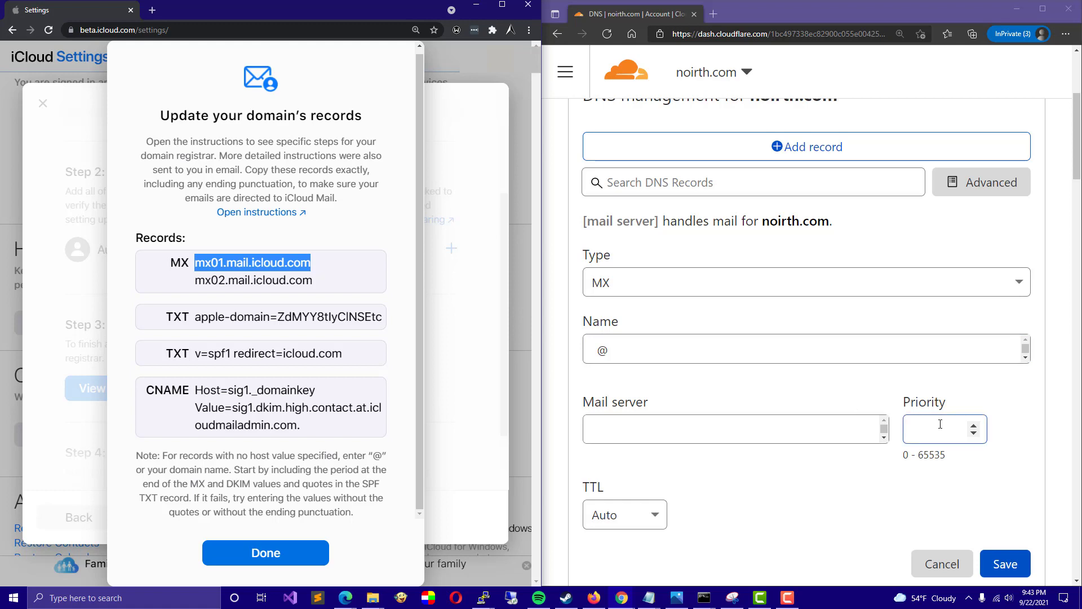
double_click(212, 280)
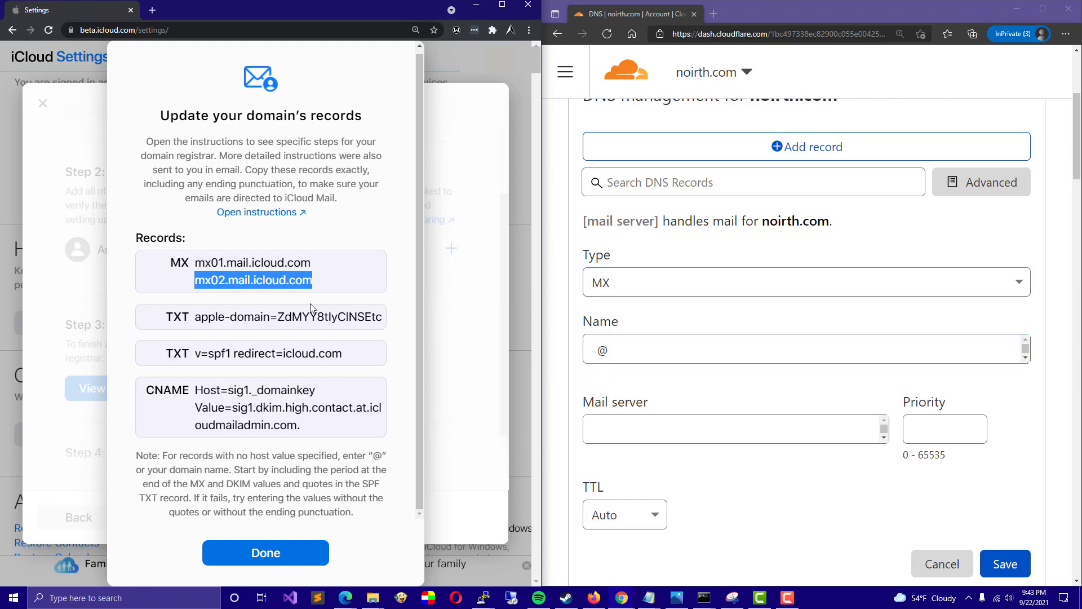
Step: Copy the TXT verification and SPF values, then drop the unfinished MX form for a new record
triple_click(235, 318)
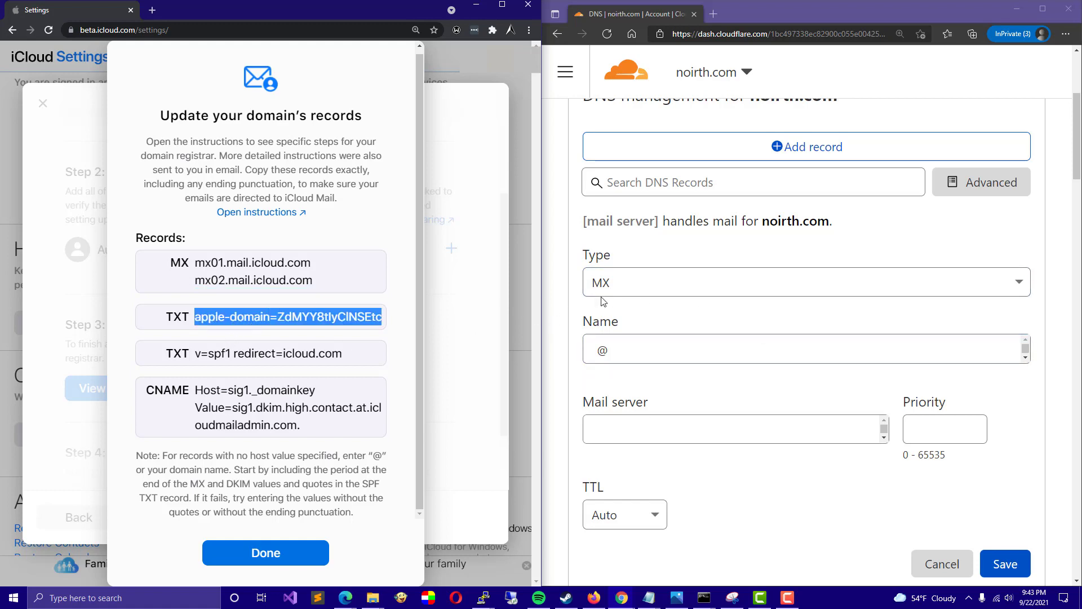
left_click(663, 350)
triple_click(254, 354)
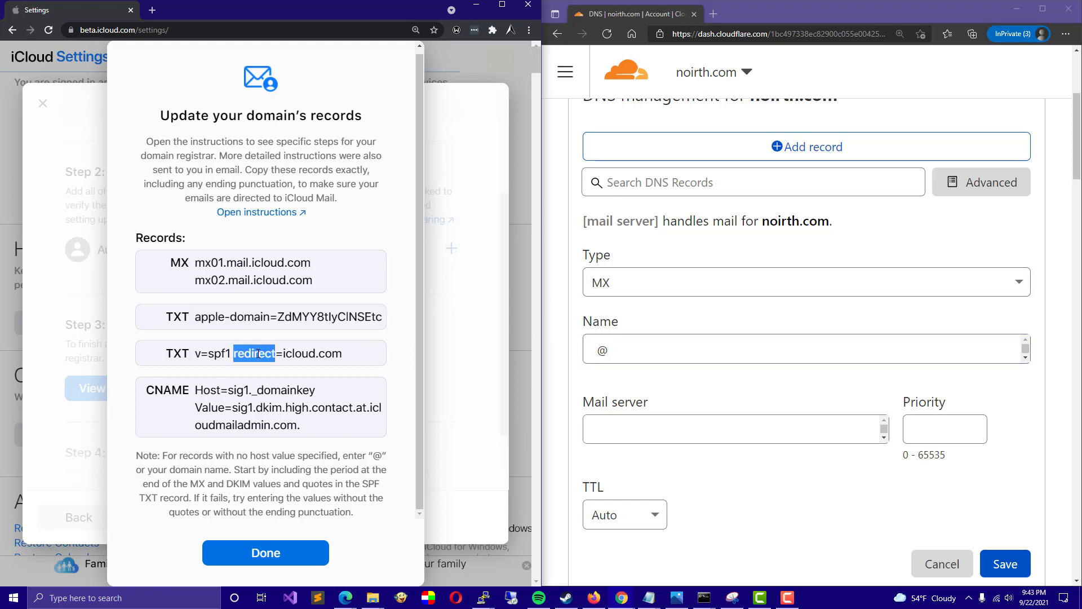
triple_click(216, 389)
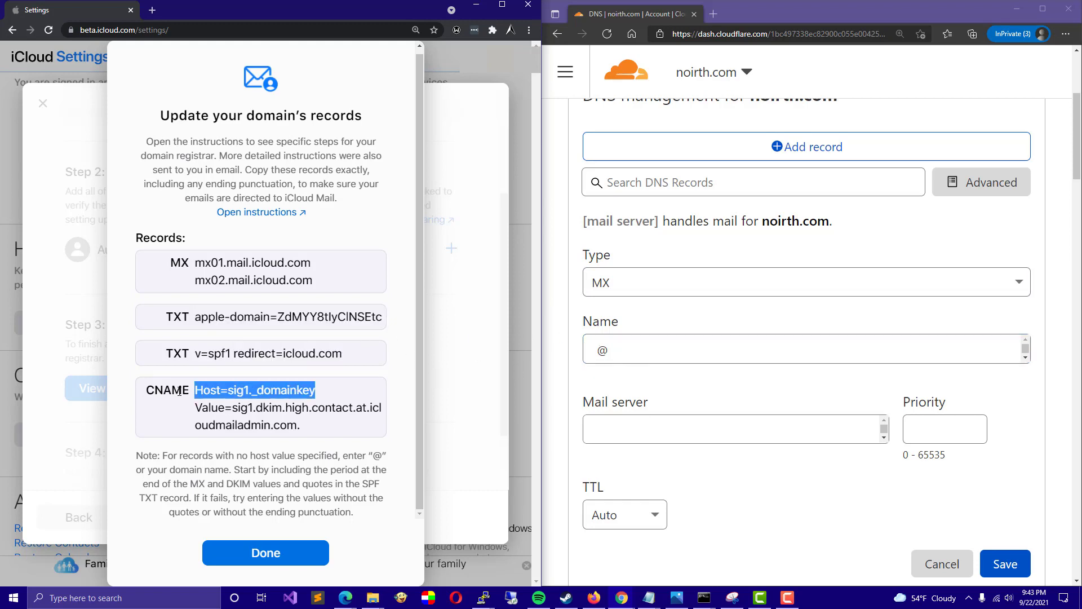
left_click(216, 390)
double_click(216, 389)
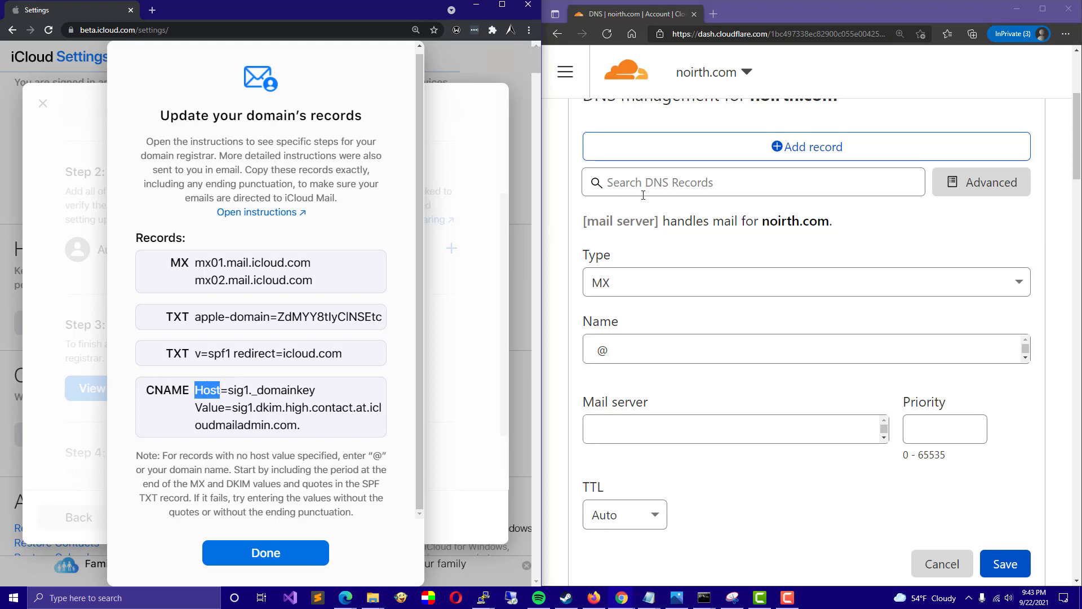
scroll(643, 195, "up", 3)
left_click(776, 309)
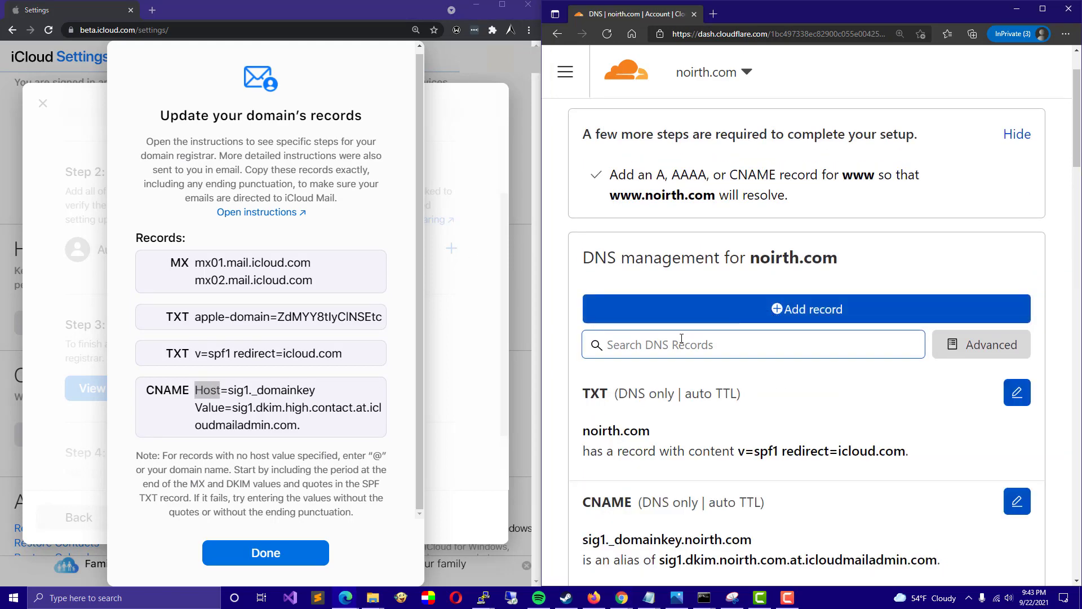
left_click(707, 307)
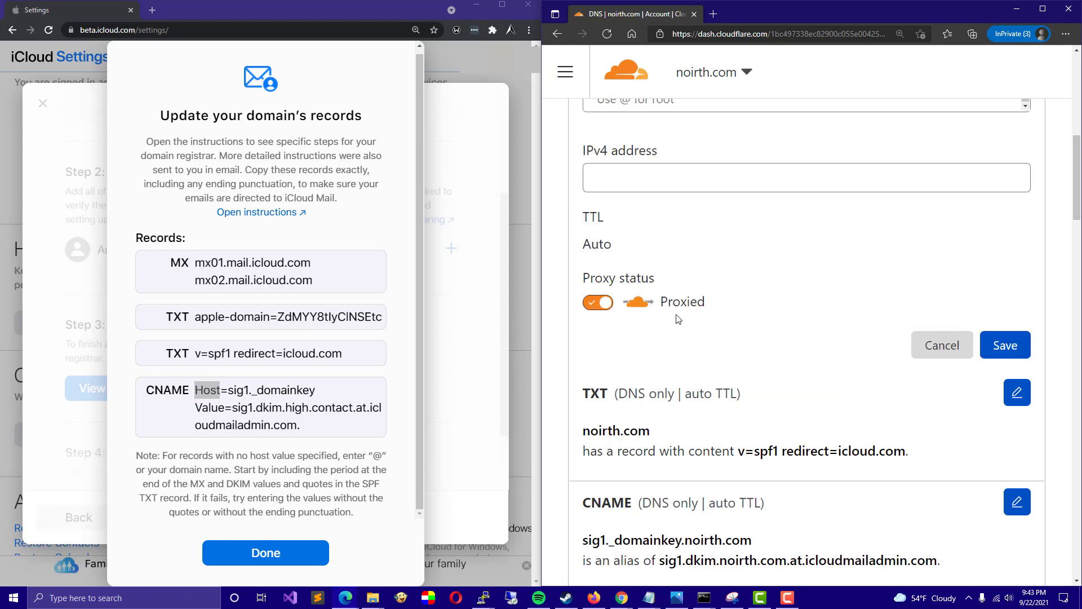
Step: Make the new record a CNAME named sig1._domainkey
scroll(682, 273, "up", 2)
left_click(619, 350)
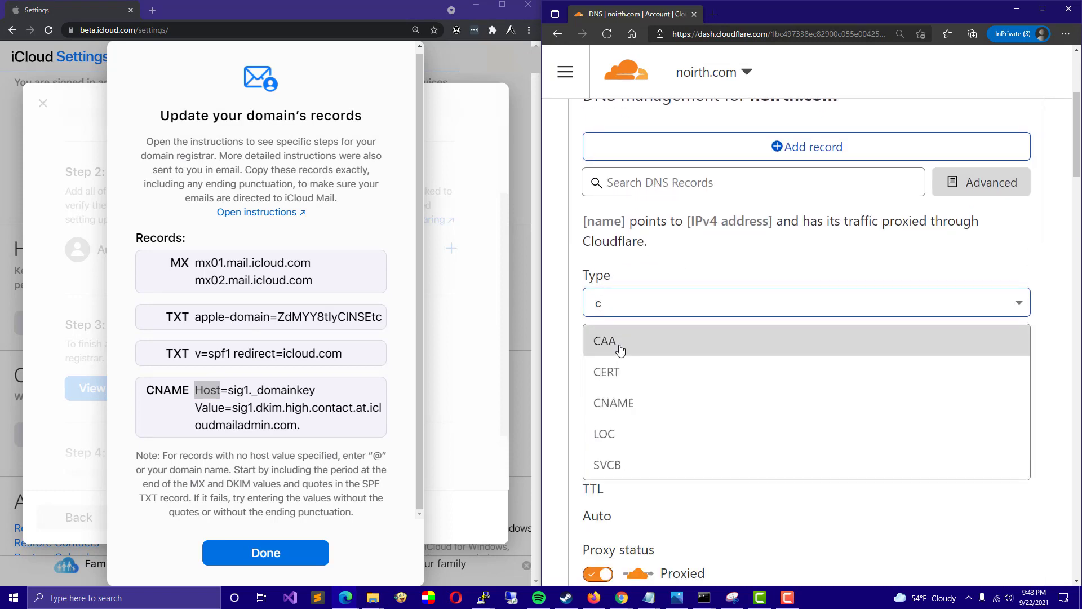
type("cna")
left_click(629, 342)
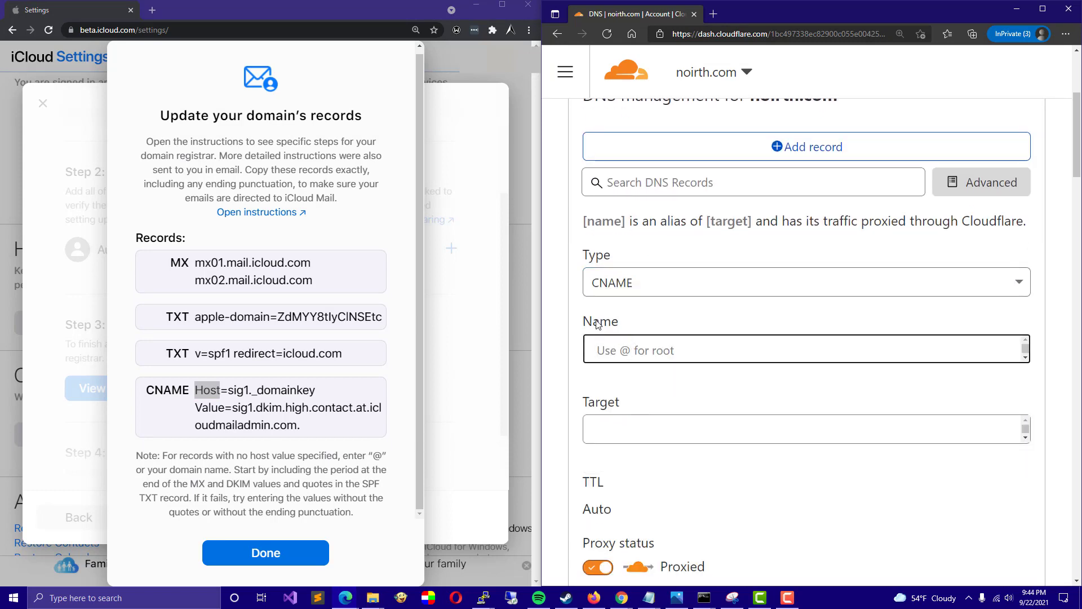
left_click_drag(232, 388, 316, 390)
key("ctrl+c")
left_click(621, 343)
key("ctrl+v")
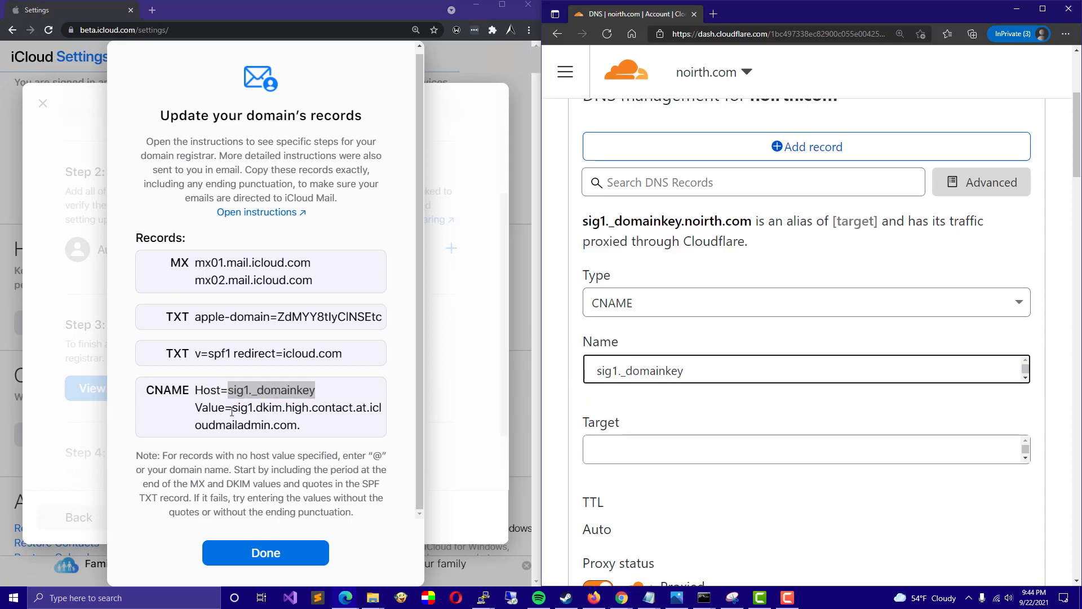
Step: Target sig1.dkim.high.contact.at.icloudmailadmin.com., set it to DNS only, and save
left_click_drag(232, 410, 338, 431)
key("ctrl+c")
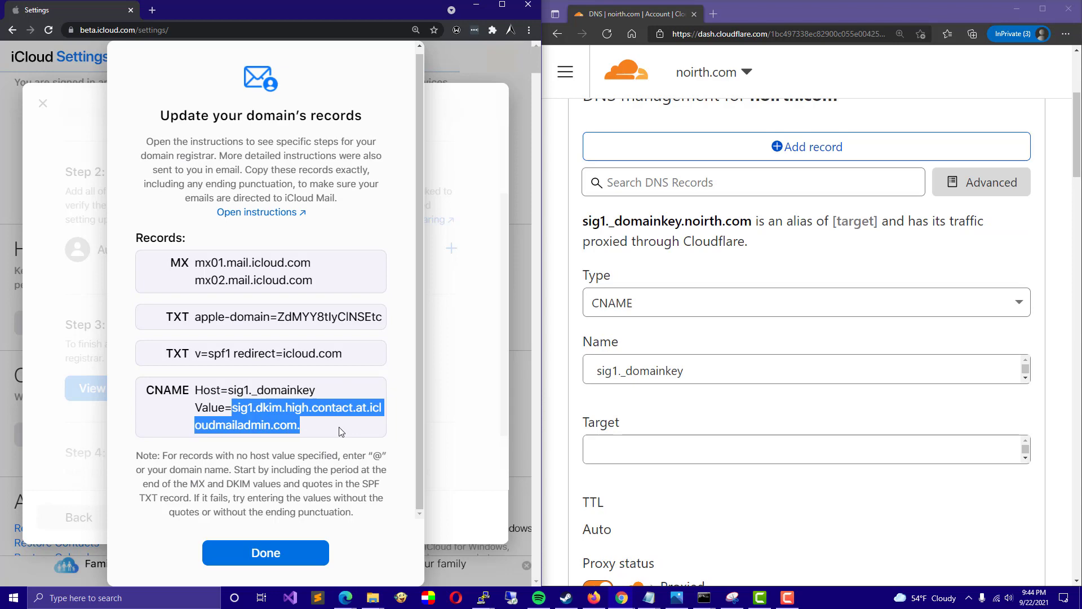
left_click(599, 448)
key("ctrl+v")
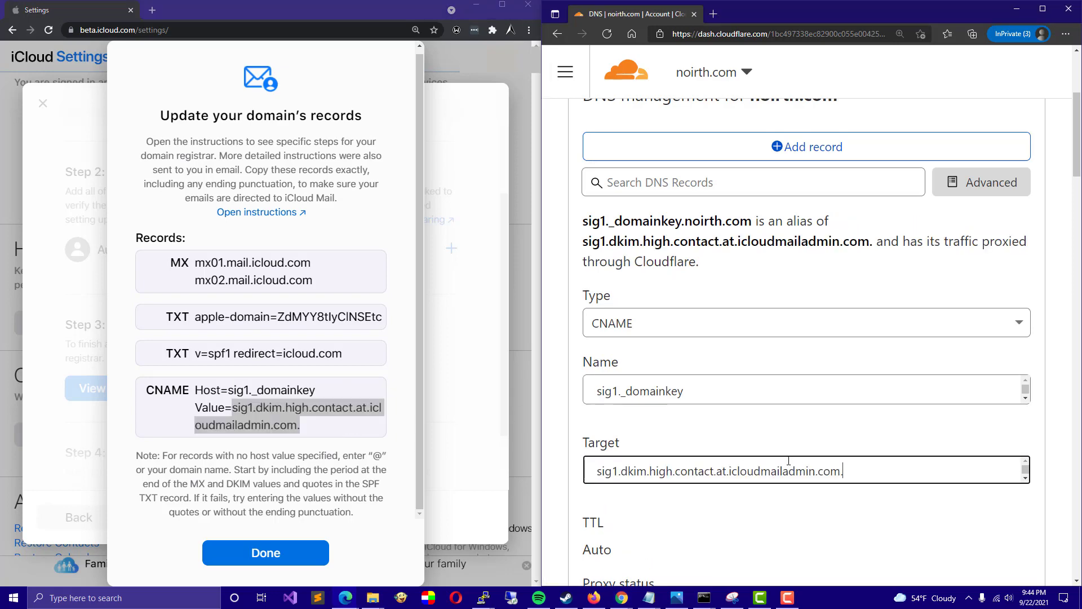
scroll(763, 460, "down", 3)
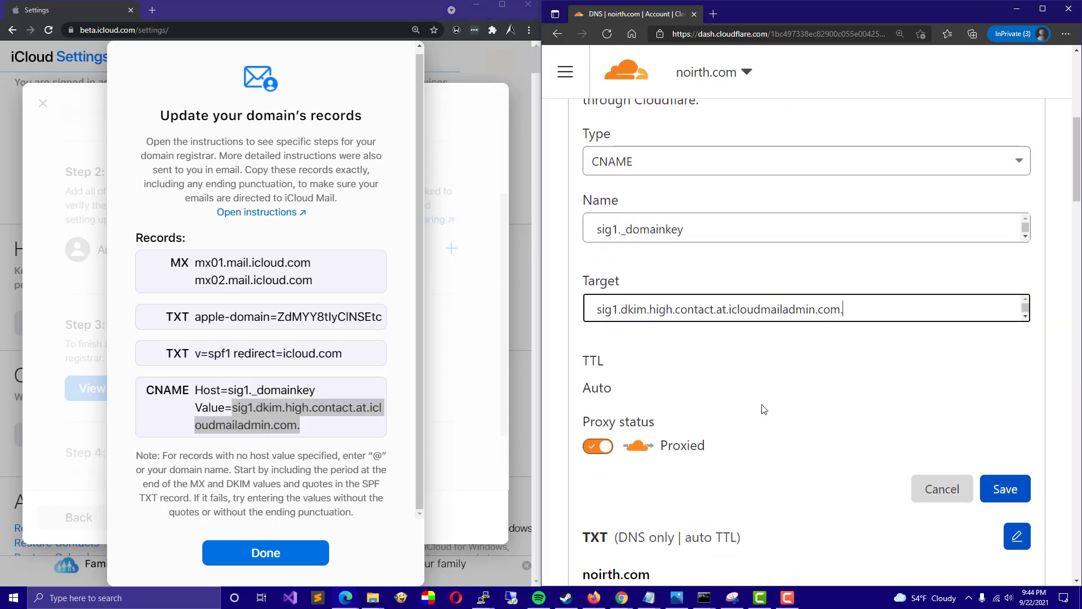
left_click(604, 448)
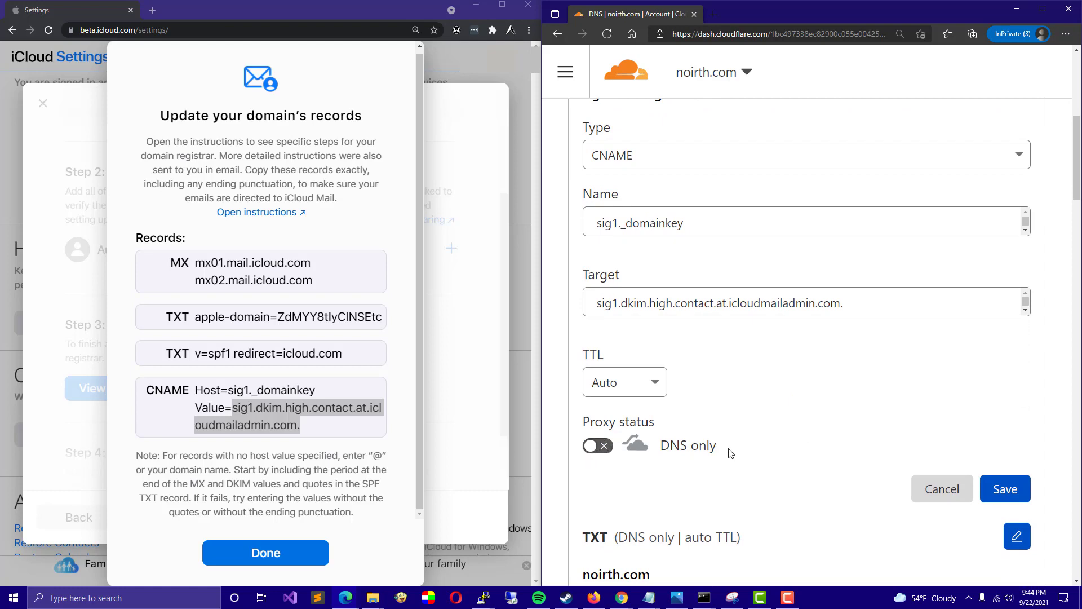
left_click(993, 486)
scroll(863, 418, "up", 3)
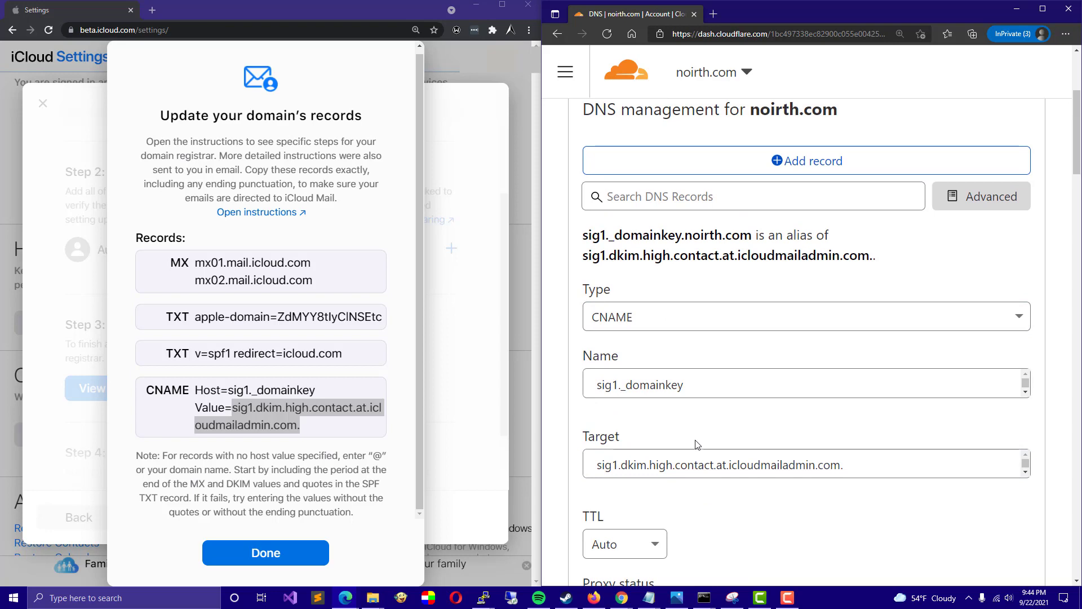